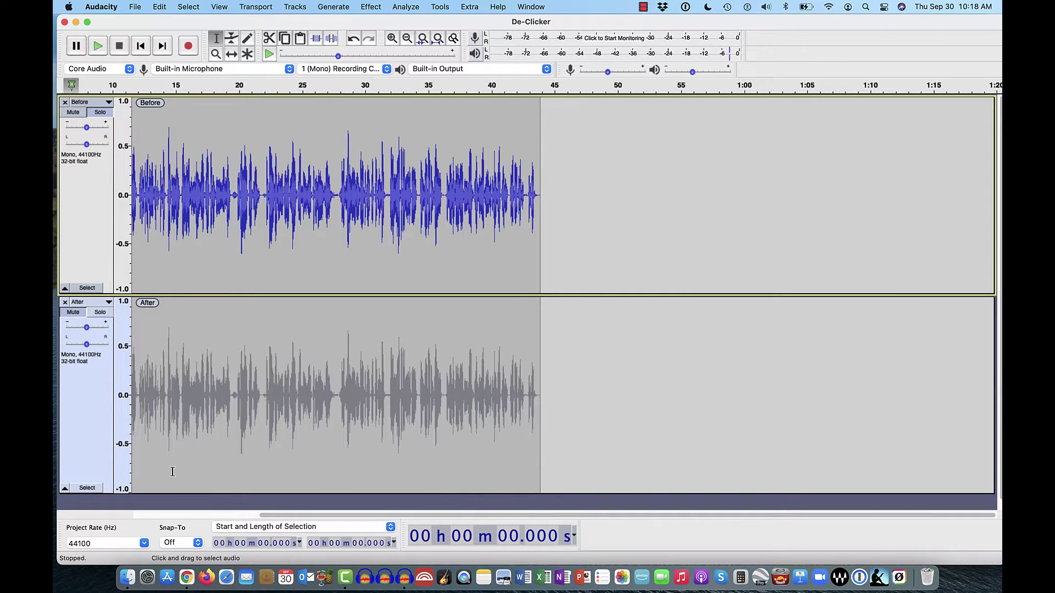
Go to the forum thread in Chrome and scroll to the DeClicker.ny and DeEsser.ny attachments.
{"action": "left_click", "coordinate": [185, 583]}
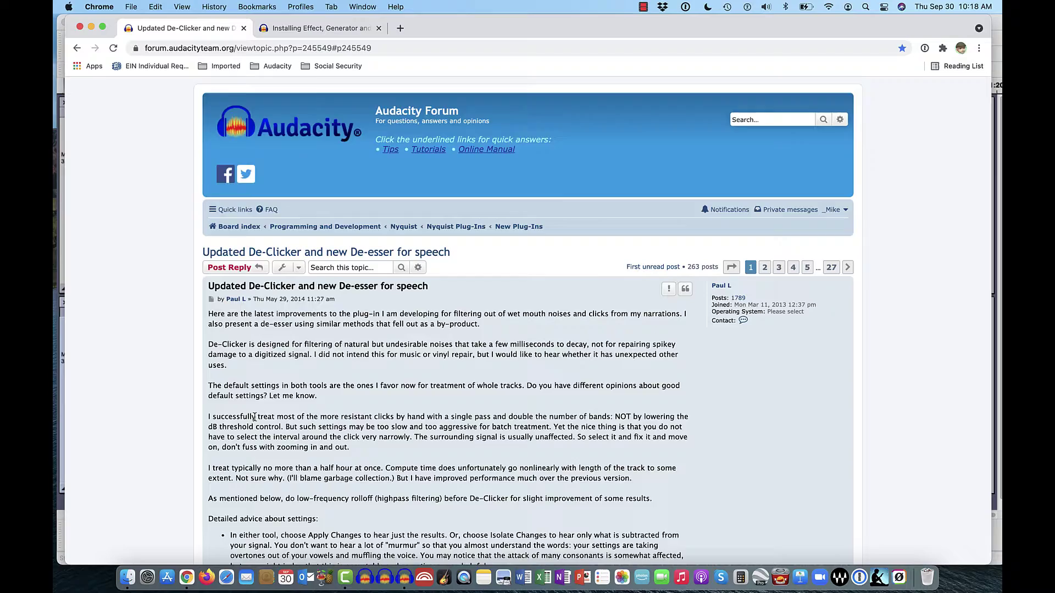
{"action": "scroll", "coordinate": [255, 417], "scroll_direction": "down", "scroll_amount": 10}
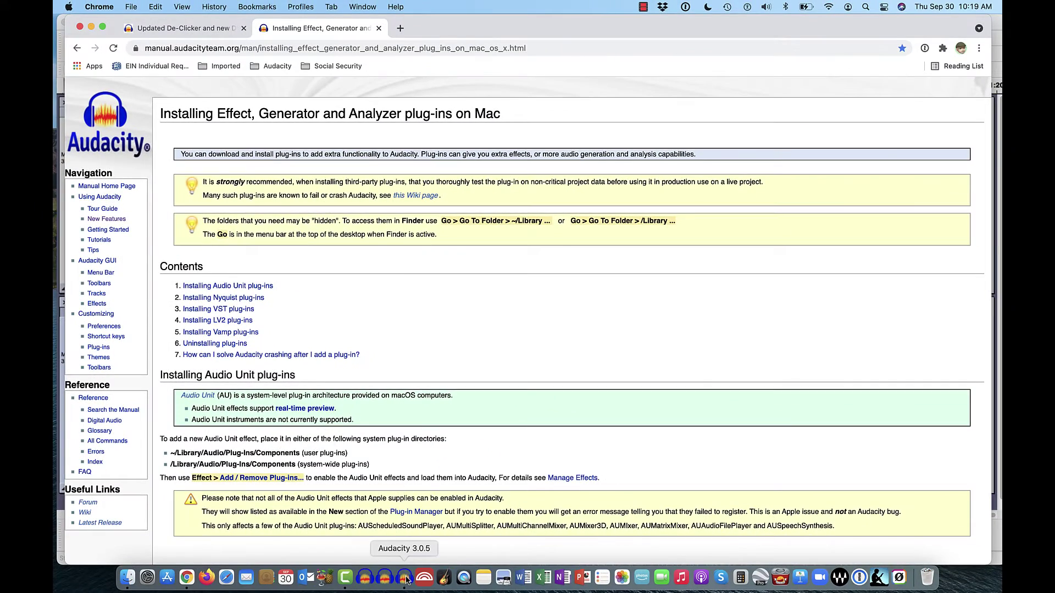
Leave the Mac plug-in installation manual page and return to the De-Clicker project in Audacity.
{"action": "left_click", "coordinate": [405, 578]}
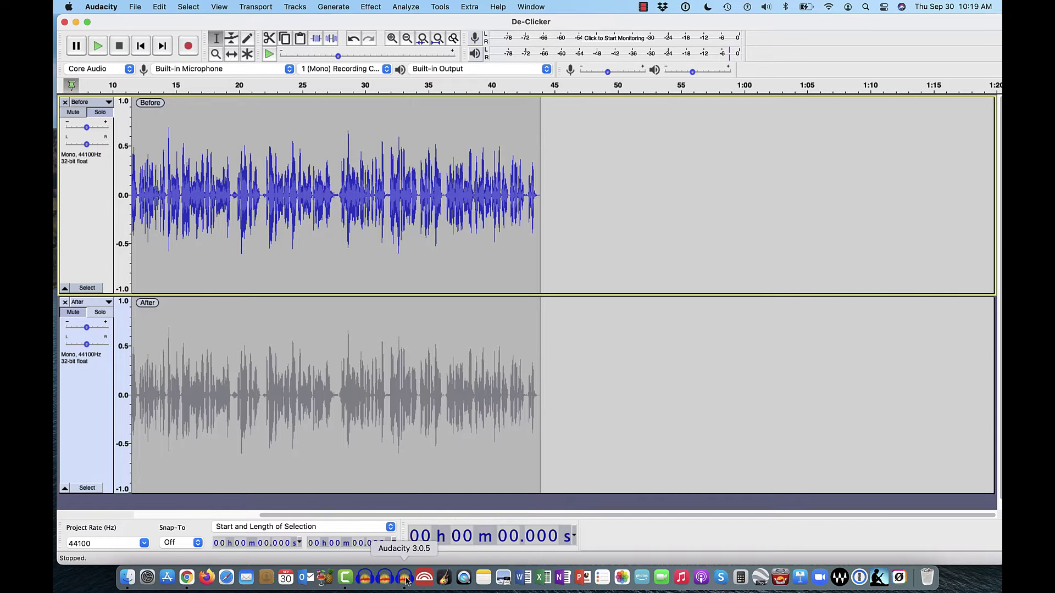
Open the Effect menu and scroll past the built-in and AU effects to De-Clicker.
{"action": "left_click", "coordinate": [377, 8]}
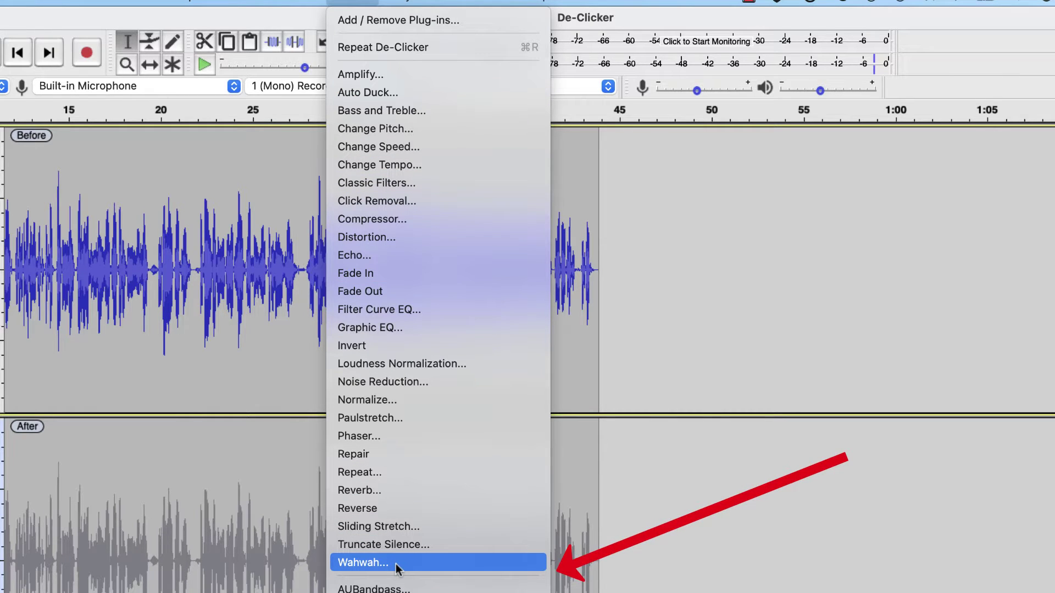
{"action": "scroll", "coordinate": [401, 582], "scroll_direction": "down", "scroll_amount": 3}
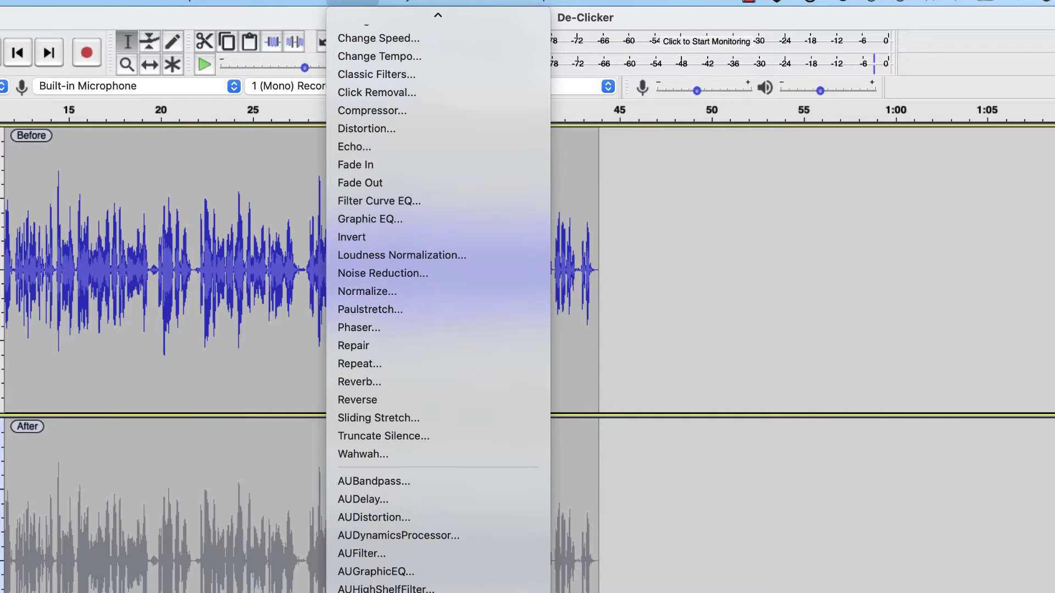
{"action": "scroll", "coordinate": [401, 582], "scroll_direction": "down", "scroll_amount": 3}
{"action": "scroll", "coordinate": [438, 308], "scroll_direction": "down", "scroll_amount": 17}
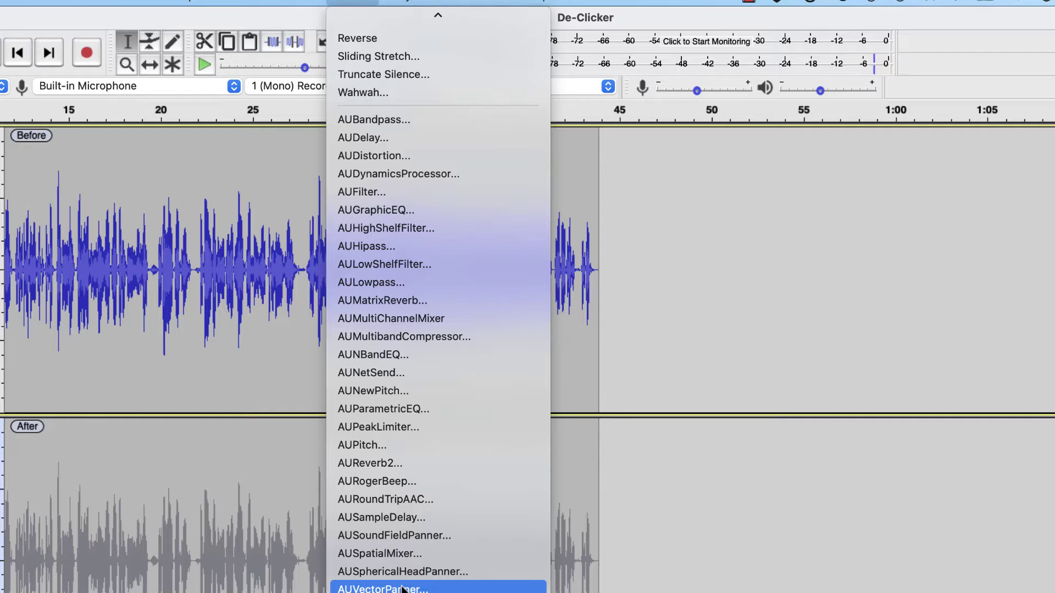
{"action": "scroll", "coordinate": [402, 589], "scroll_direction": "up", "scroll_amount": 20}
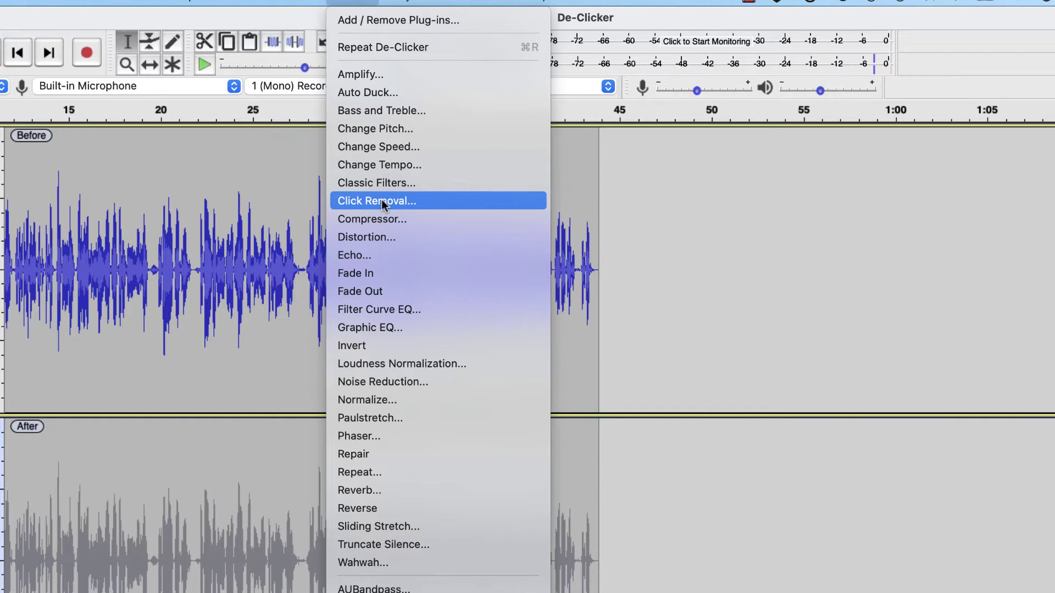
{"action": "scroll", "coordinate": [381, 200], "scroll_direction": "down", "scroll_amount": 20}
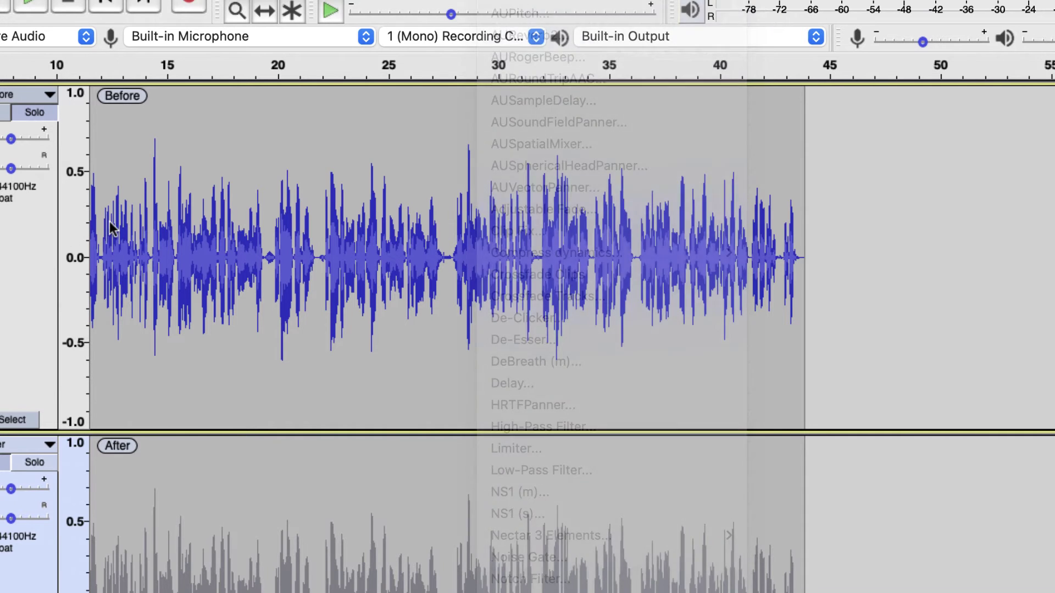
Dismiss the Effect menu and play the Before track from the start, then stop.
{"action": "left_click", "coordinate": [112, 229]}
{"action": "left_click", "coordinate": [125, 228]}
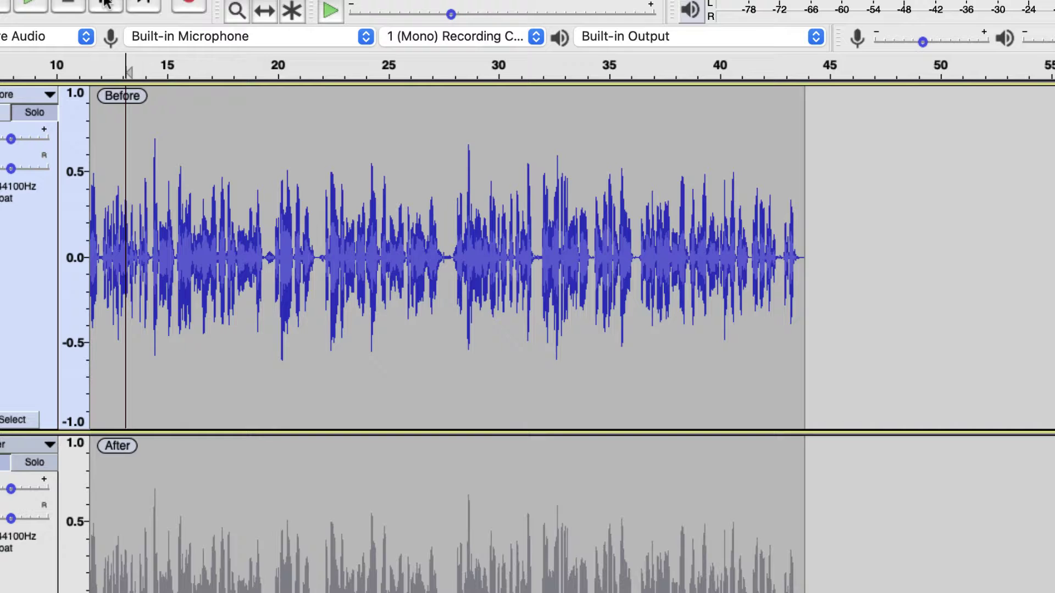
{"action": "left_click", "coordinate": [106, 3]}
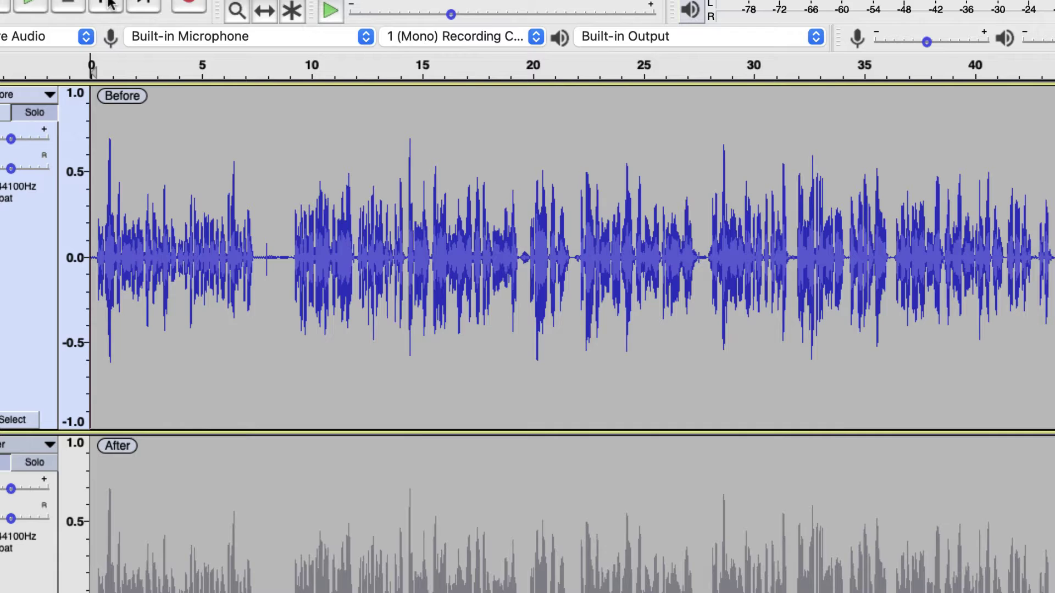
{"action": "key", "text": "space"}
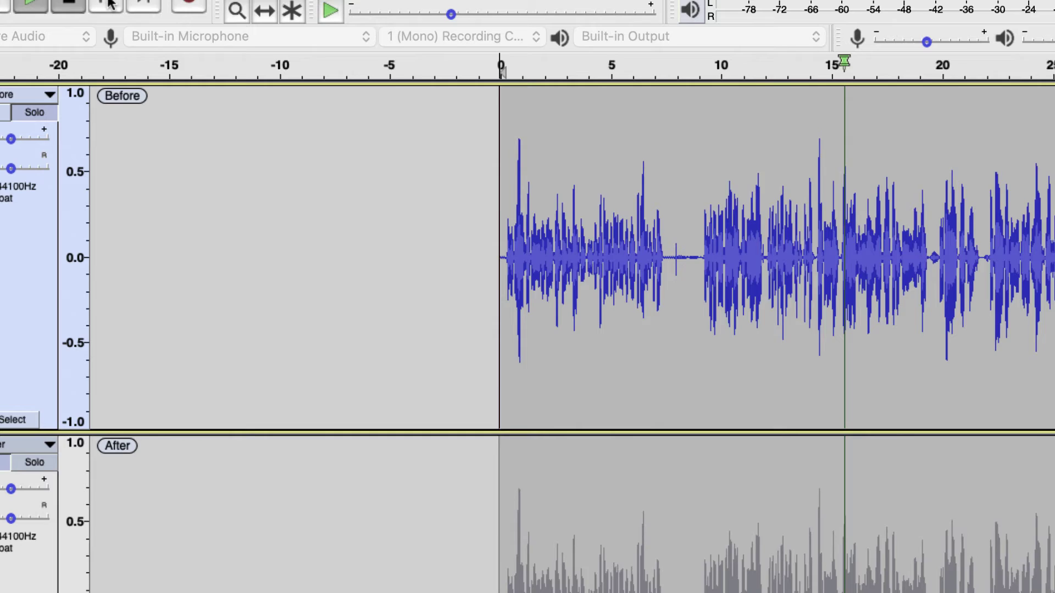
{"action": "left_click", "coordinate": [110, 4]}
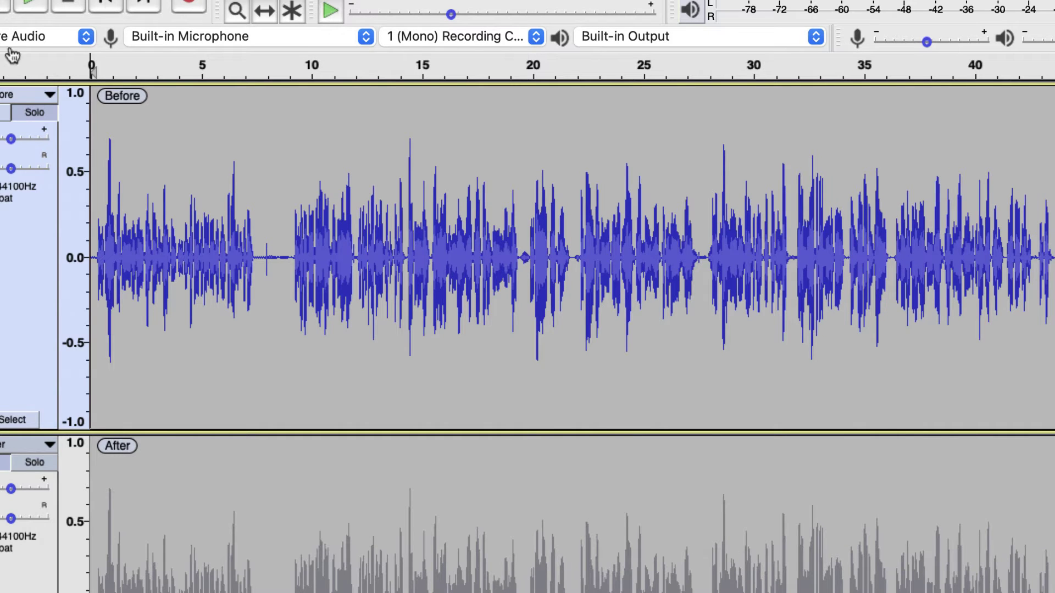
Play the Before track from about 32 s, then select the 38–38.8 s click region.
{"action": "left_click_drag", "start_coordinate": [144, 198], "coordinate": [159, 204]}
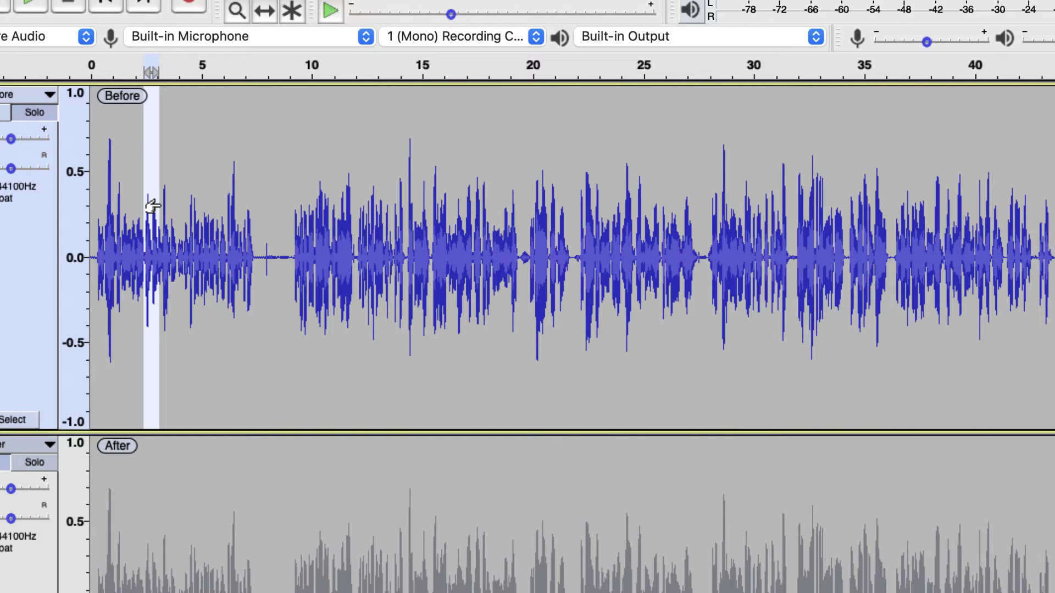
{"action": "left_click", "coordinate": [381, 187]}
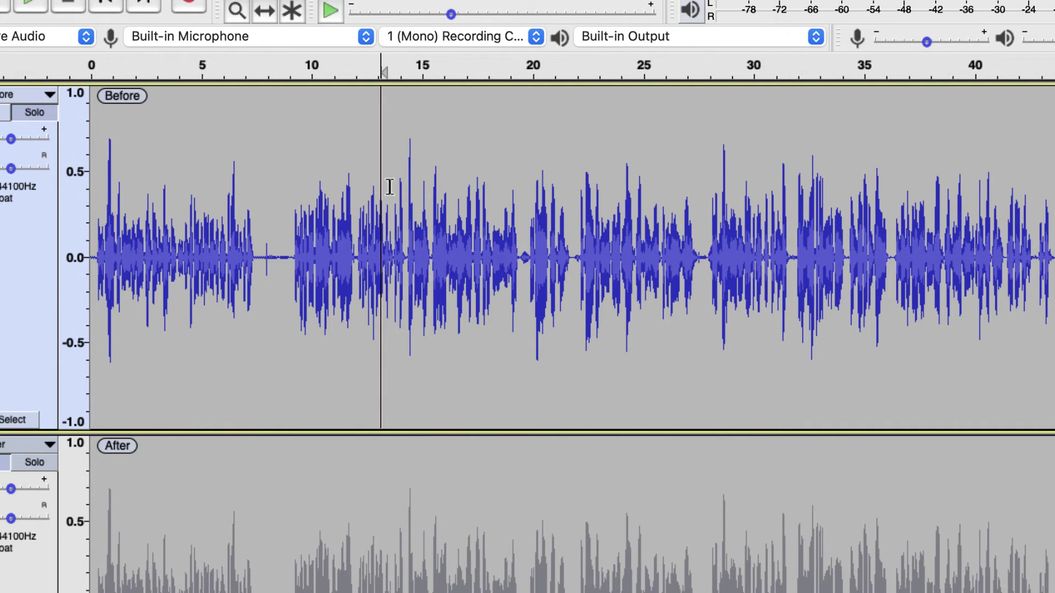
{"action": "left_click_drag", "start_coordinate": [389, 188], "coordinate": [424, 203]}
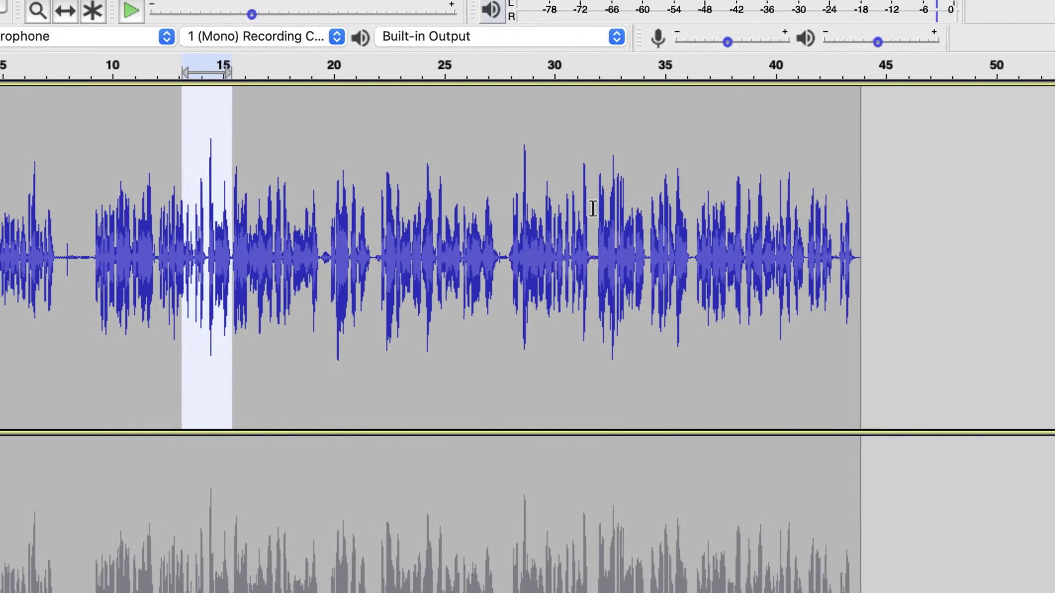
{"action": "left_click", "coordinate": [791, 211]}
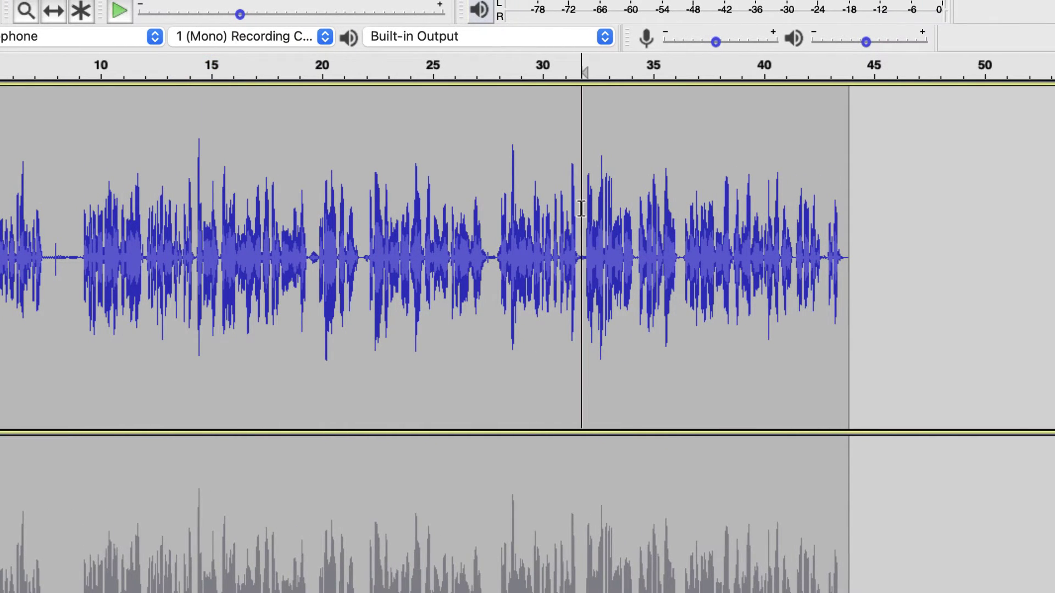
{"action": "key", "text": "space"}
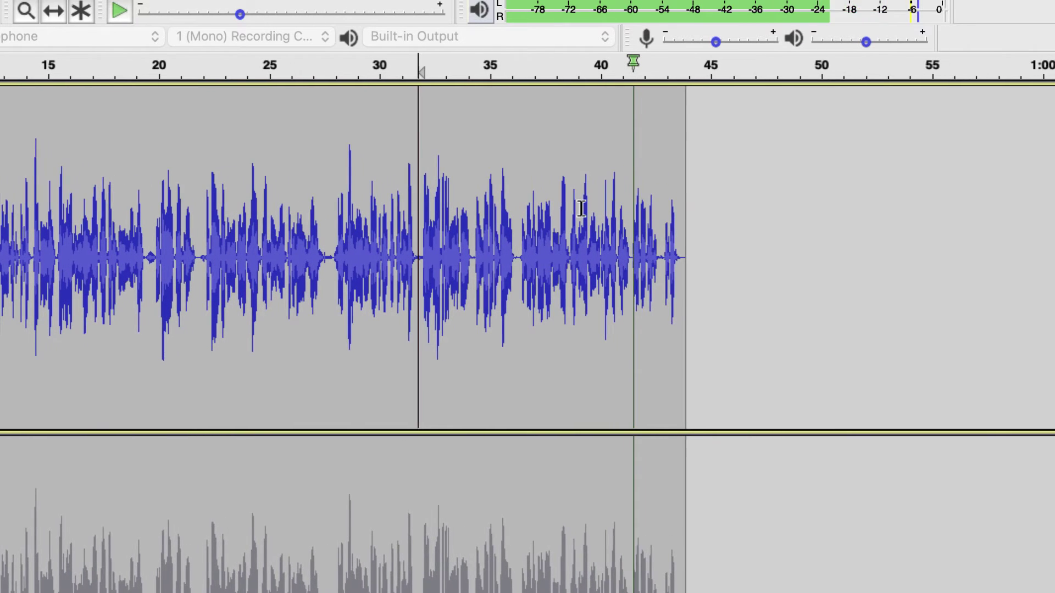
{"action": "key", "text": "space"}
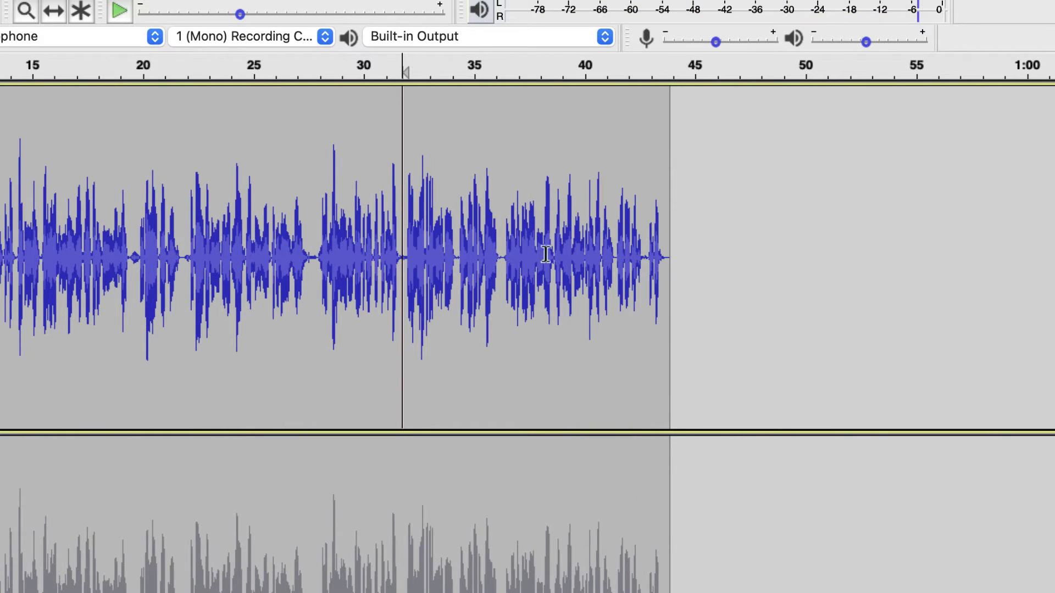
{"action": "left_click_drag", "start_coordinate": [543, 259], "coordinate": [564, 260]}
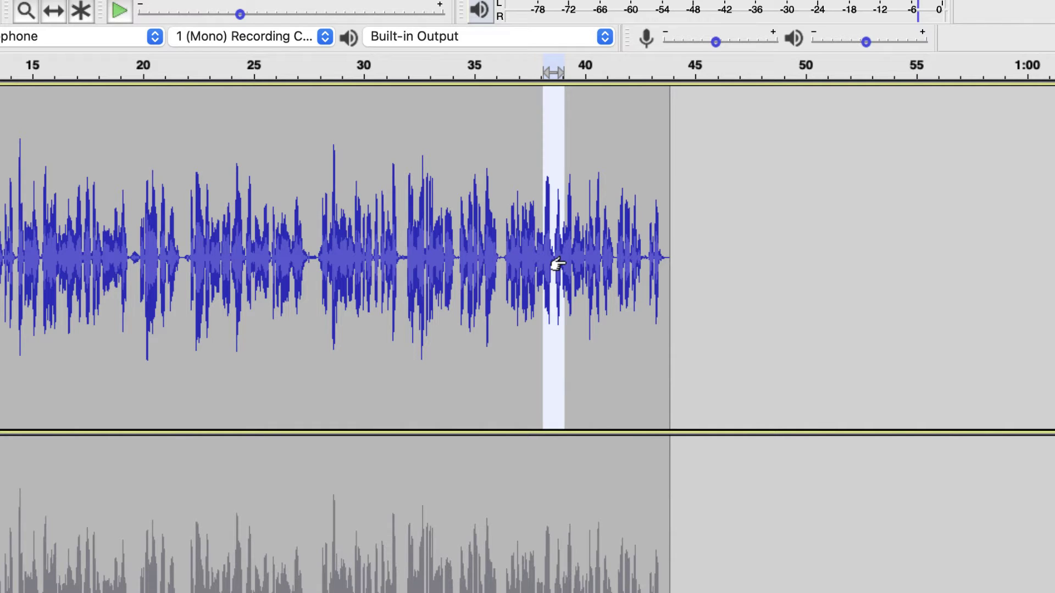
{"action": "scroll", "coordinate": [558, 264], "scroll_direction": "left", "scroll_amount": 3}
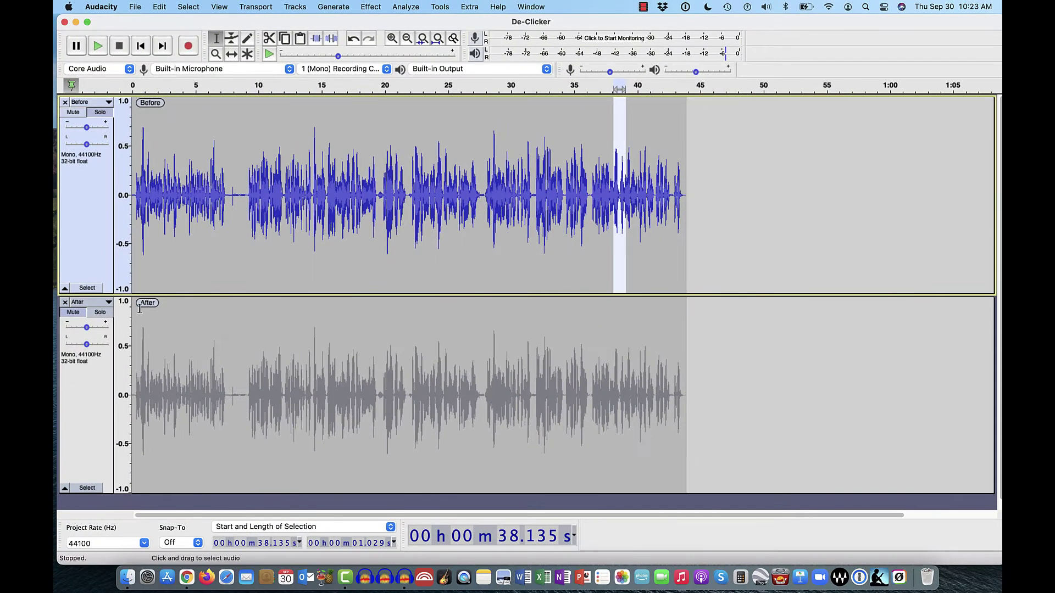
Solo the After track and select its entire 43.9-second length.
{"action": "left_click", "coordinate": [100, 313]}
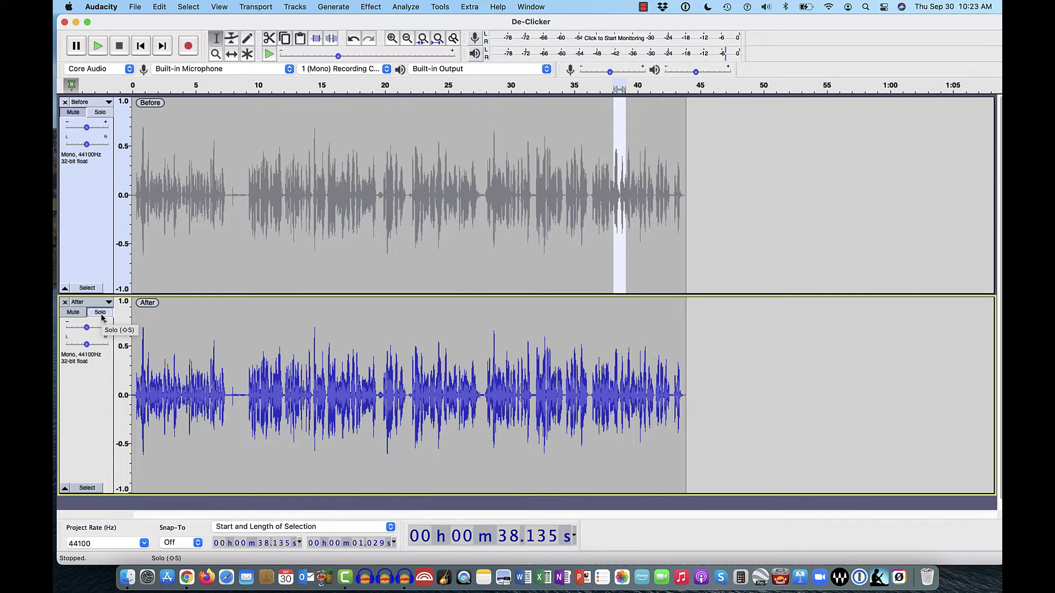
{"action": "left_click", "coordinate": [93, 398]}
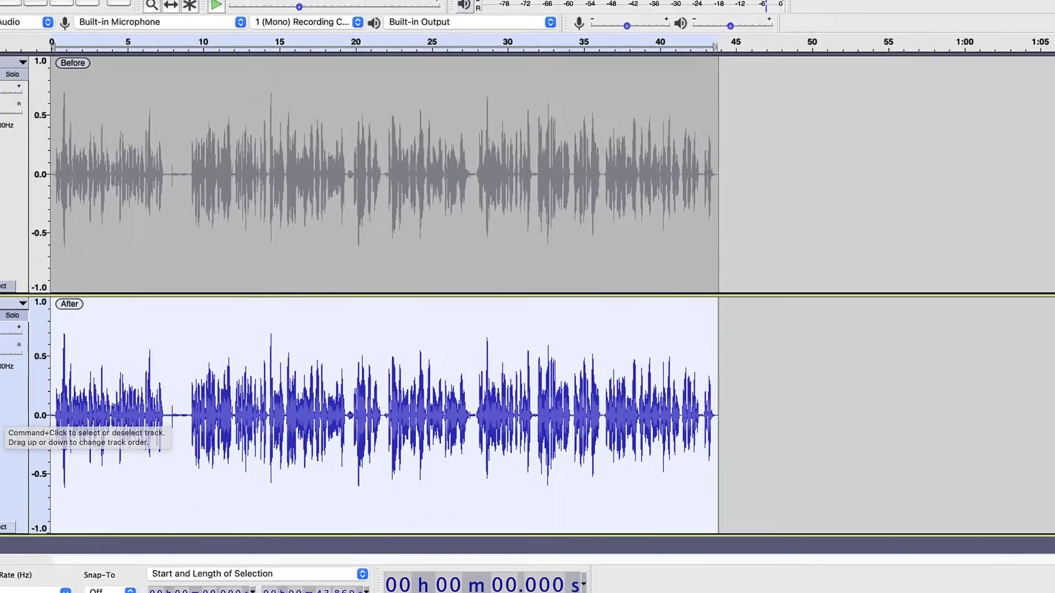
Scroll the Effect menu to De-Clicker… and open its settings for the selected After audio.
{"action": "scroll", "coordinate": [333, 252], "scroll_direction": "down", "scroll_amount": 15}
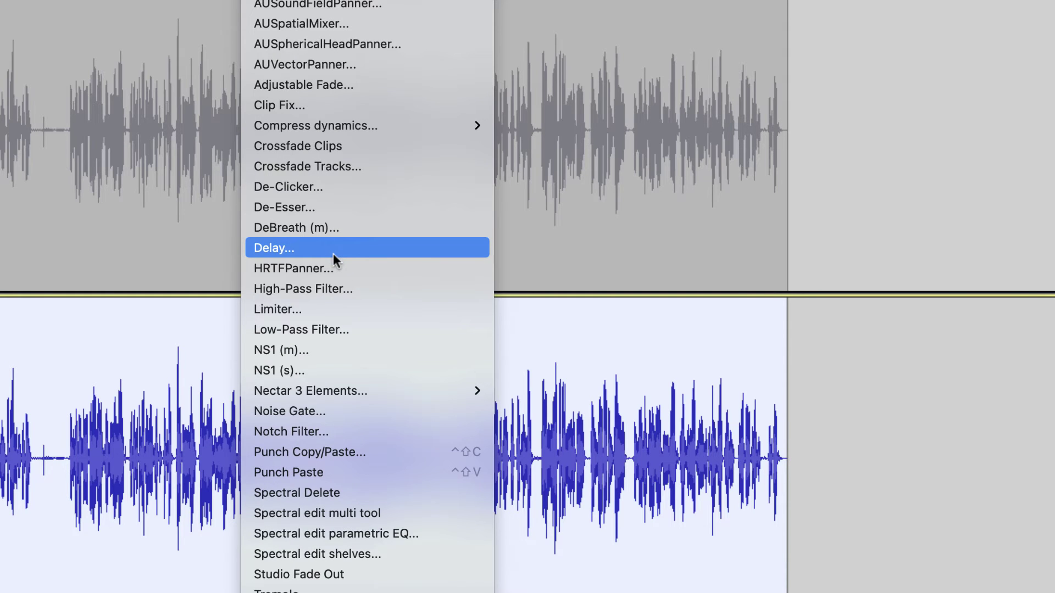
{"action": "left_click", "coordinate": [311, 187]}
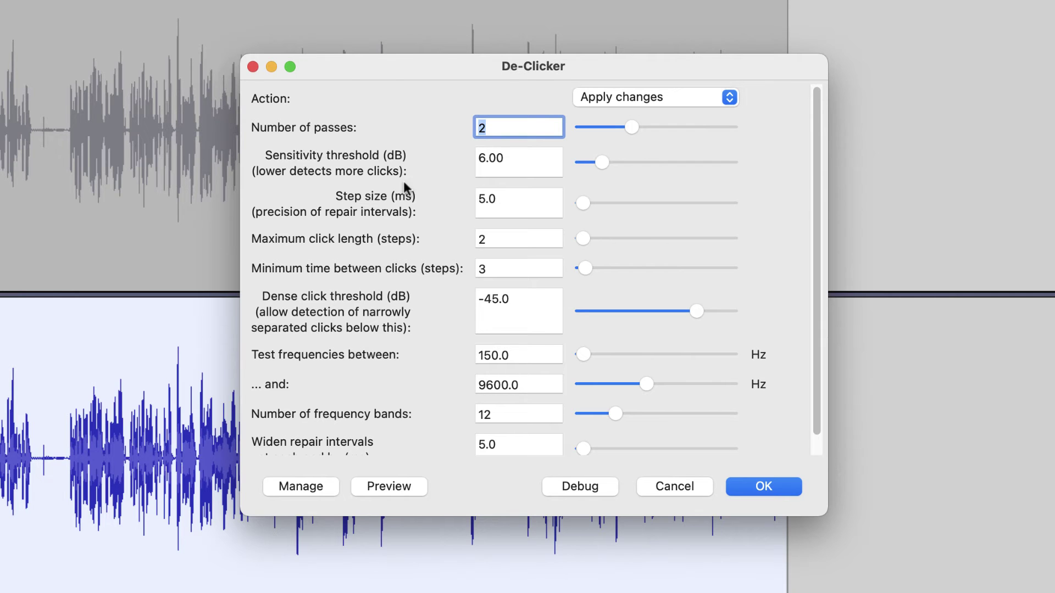
Apply De-Clicker to the After track with the default 2 passes and 6.00 dB threshold.
{"action": "left_click", "coordinate": [763, 487]}
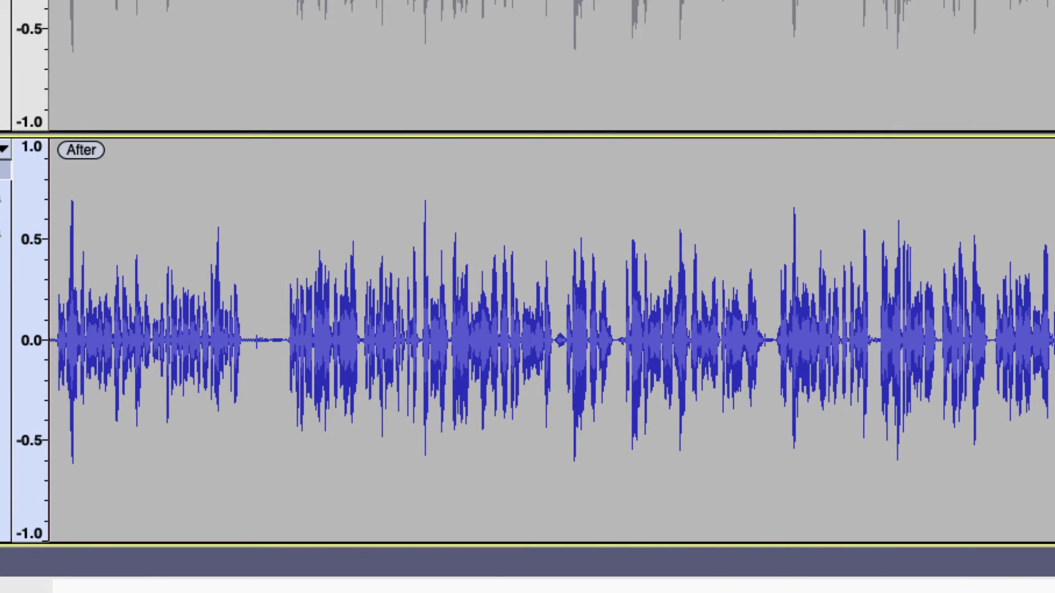
{"action": "scroll", "coordinate": [528, 341], "scroll_direction": "left", "scroll_amount": 15}
{"action": "scroll", "coordinate": [528, 341], "scroll_direction": "right", "scroll_amount": 2}
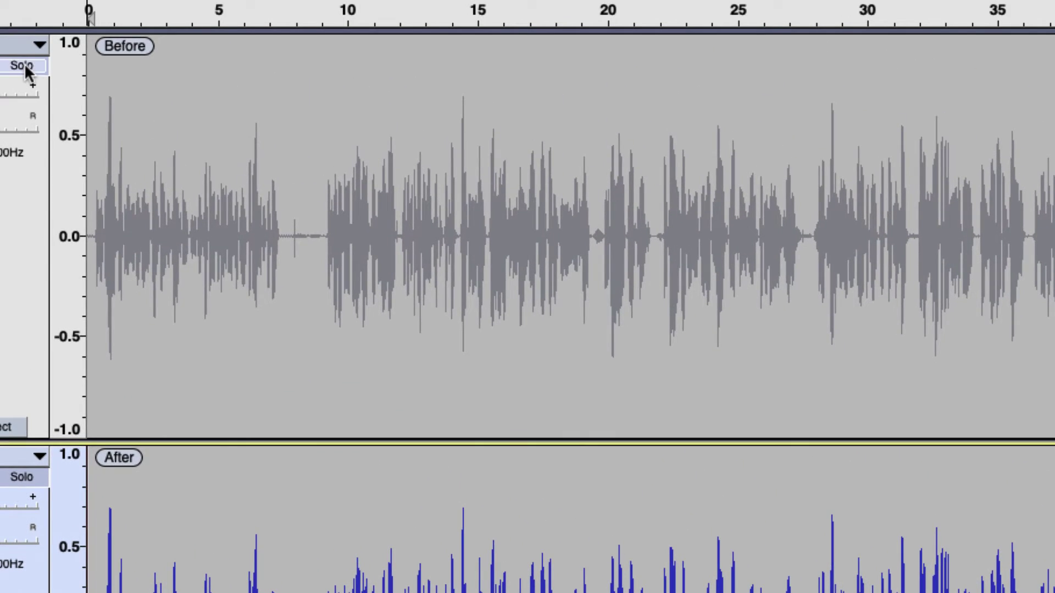
Solo the Before track and play its passage from about 2.3 to 4.8 s.
{"action": "left_click", "coordinate": [25, 64]}
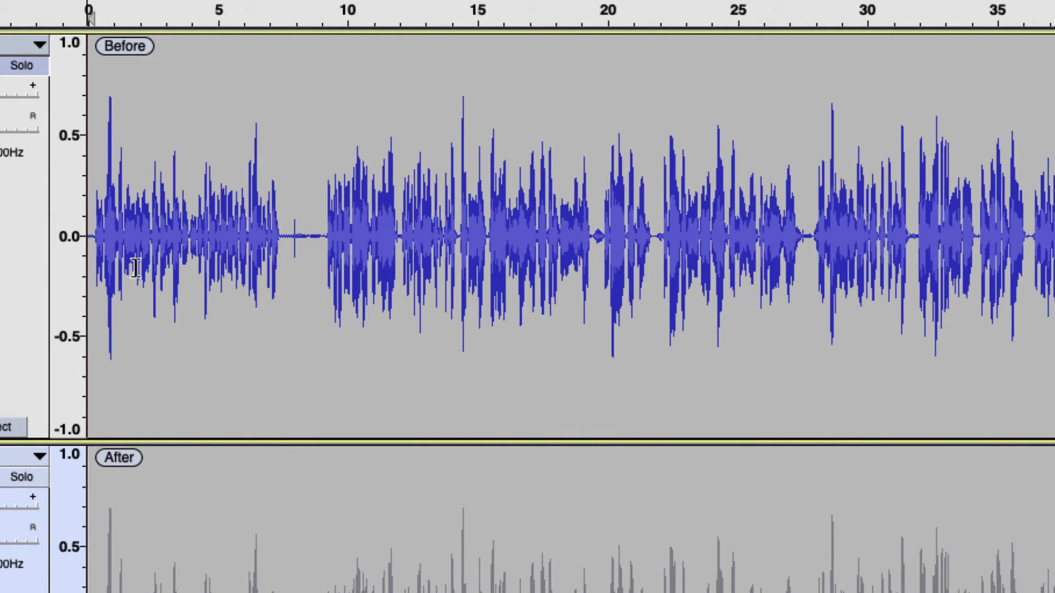
{"action": "left_click_drag", "start_coordinate": [149, 206], "coordinate": [230, 243]}
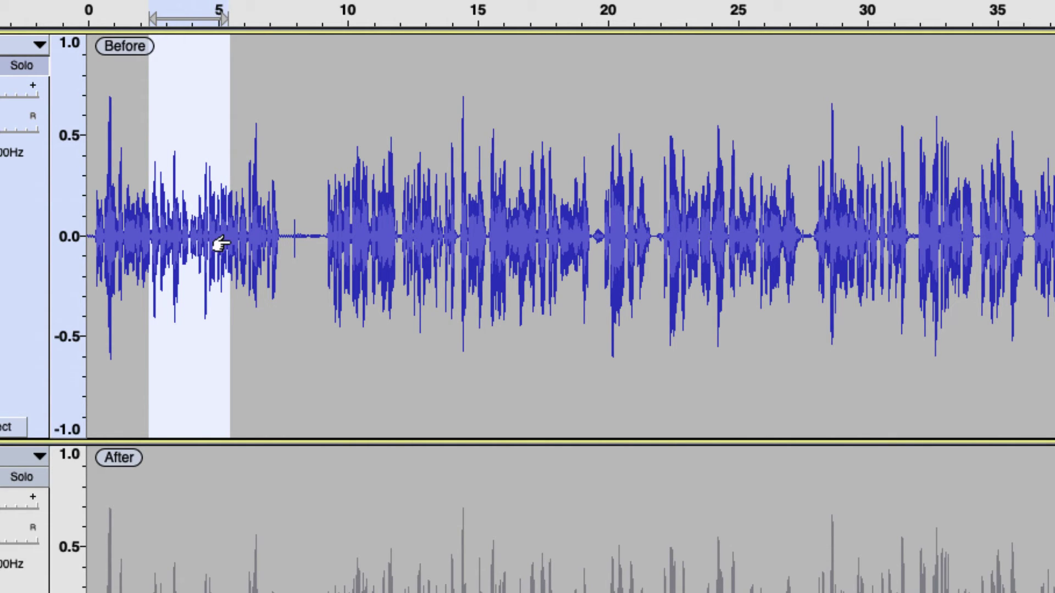
{"action": "key", "text": "space"}
Solo the After track and play its passage from about 2.4 to 5.9 s.
{"action": "left_click", "coordinate": [22, 478]}
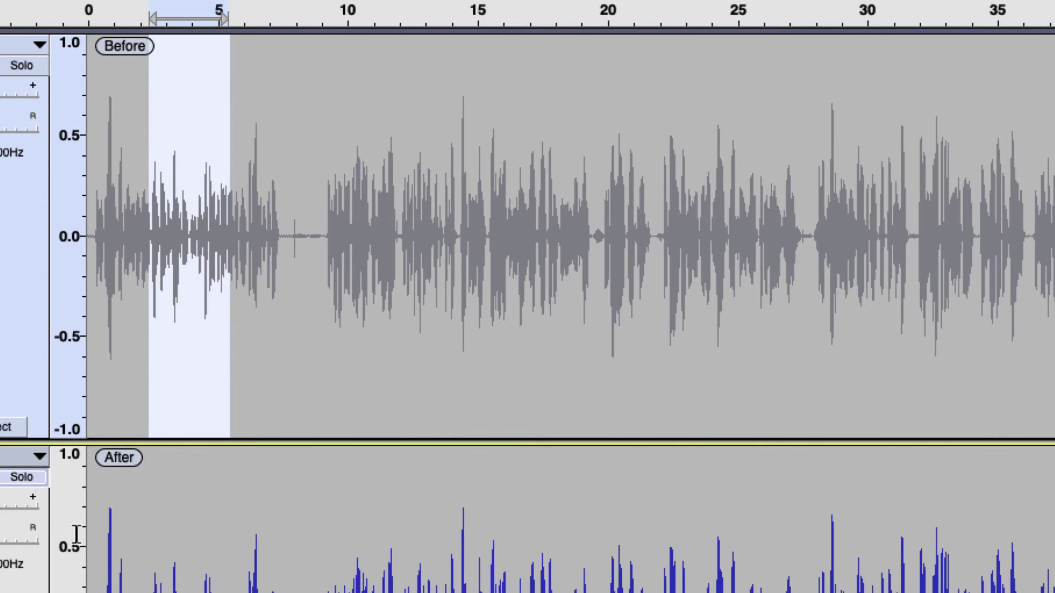
{"action": "left_click", "coordinate": [152, 579]}
{"action": "left_click_drag", "start_coordinate": [151, 580], "coordinate": [242, 591]}
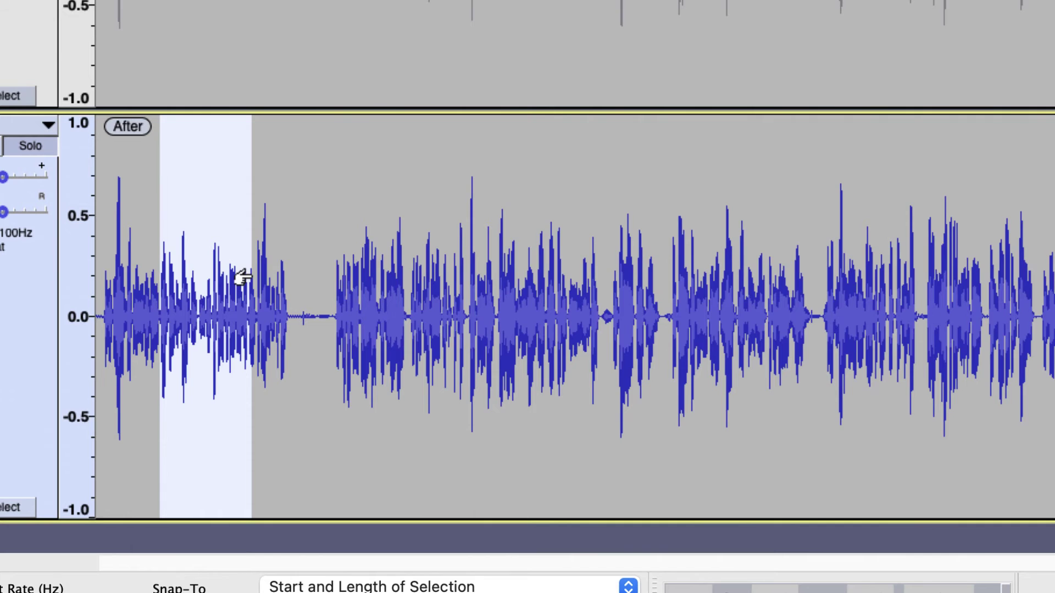
{"action": "key", "text": "space"}
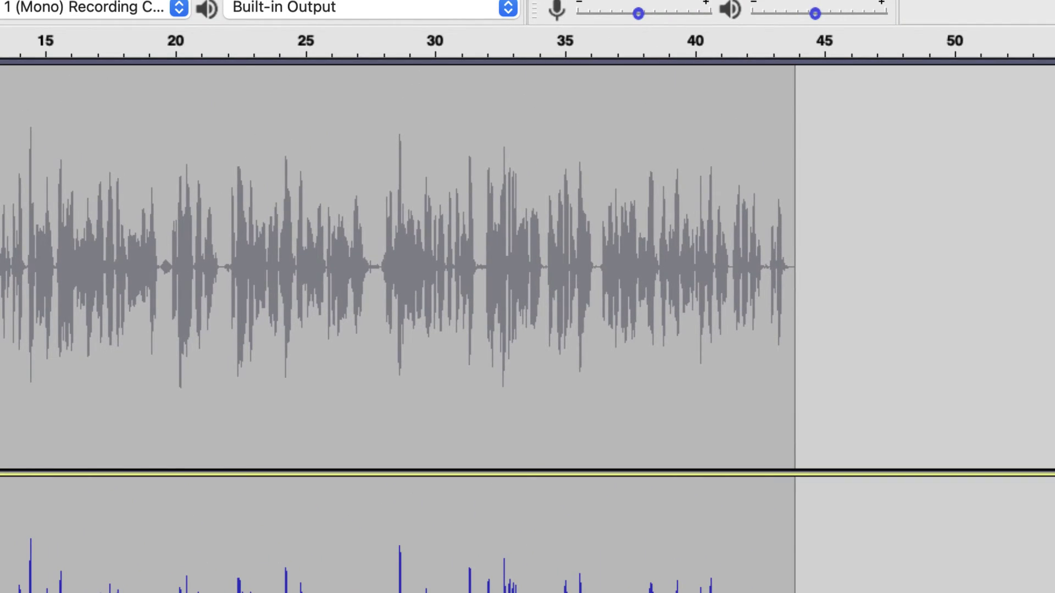
Solo the Before track and play it from about 34 s, then stop.
{"action": "left_click", "coordinate": [396, 267]}
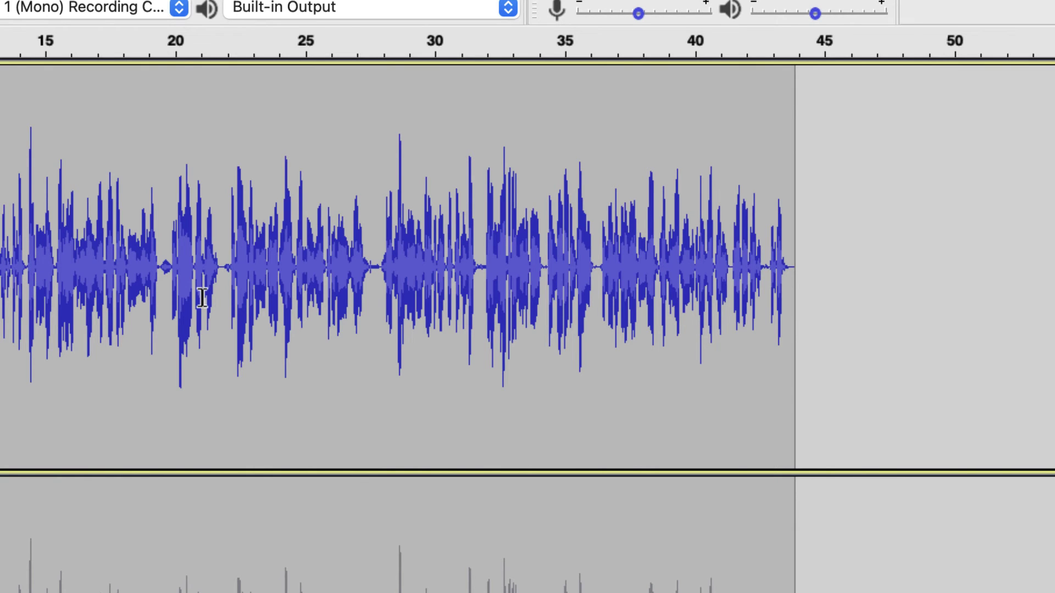
{"action": "left_click", "coordinate": [546, 189]}
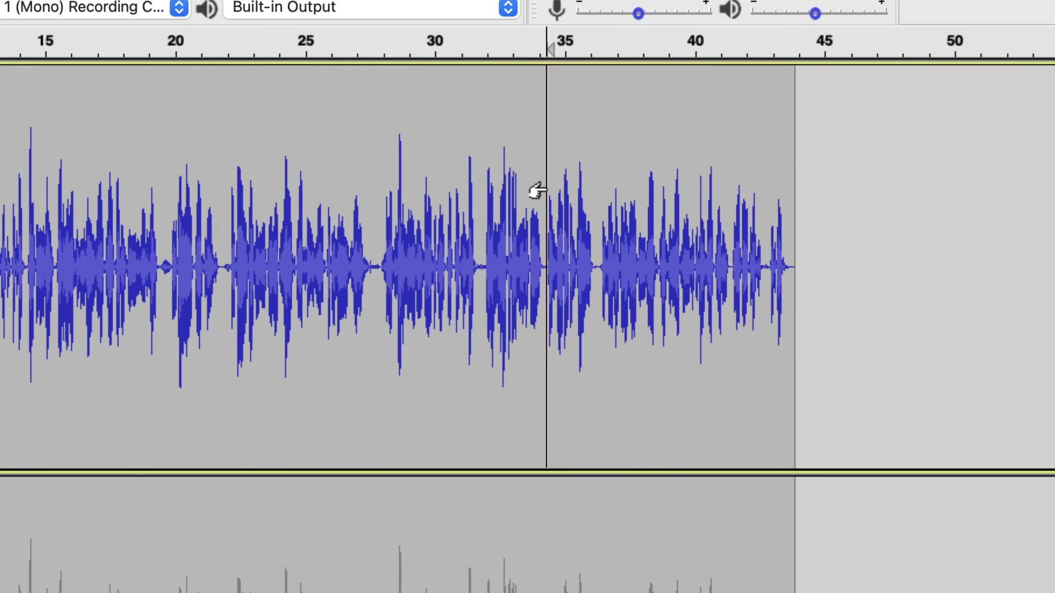
{"action": "key", "text": "space"}
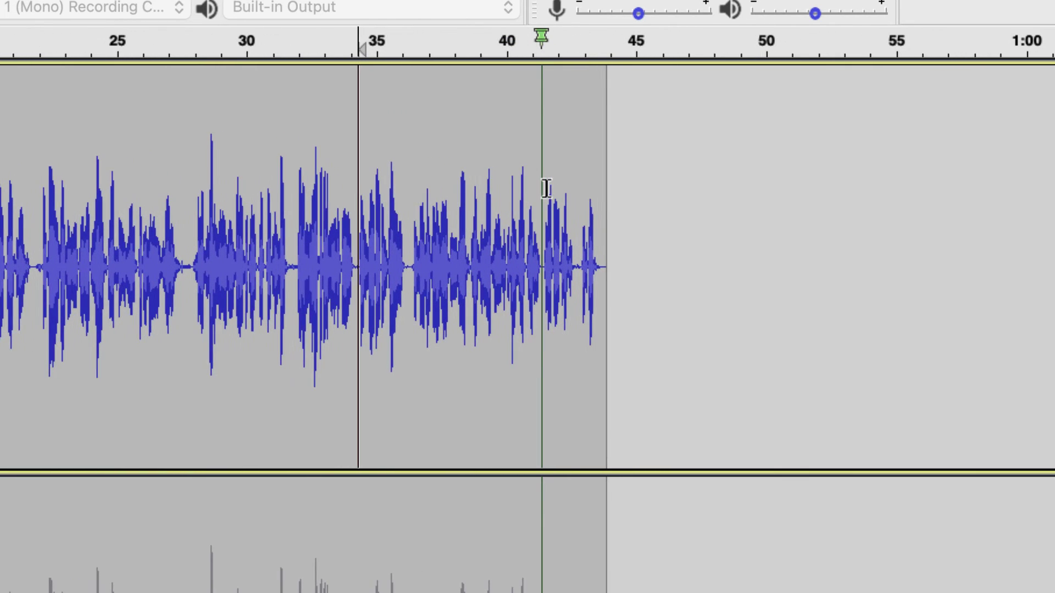
{"action": "left_click", "coordinate": [451, 238]}
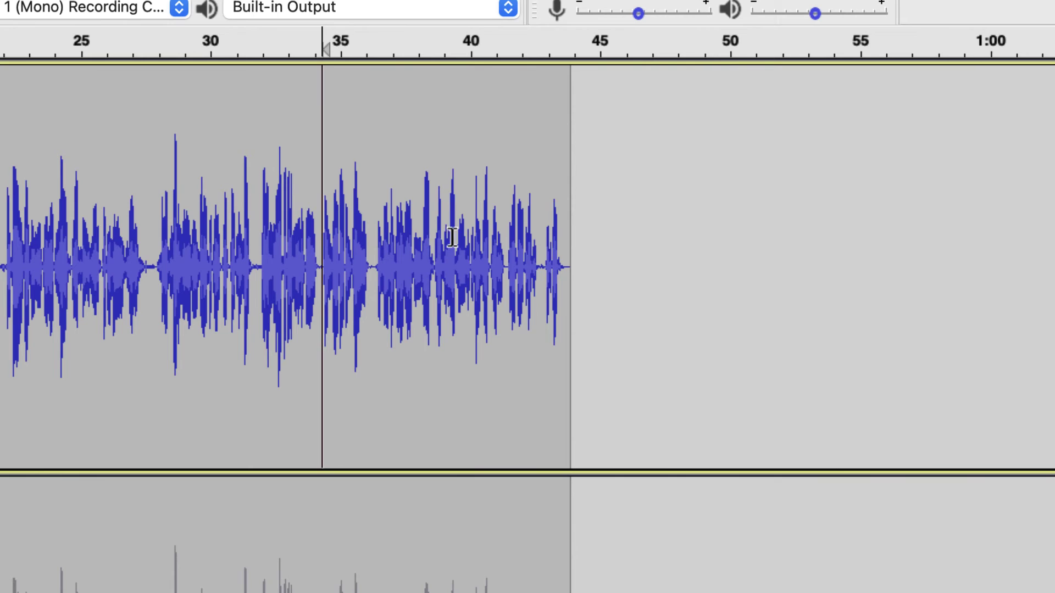
Select roughly 37–40.5 s and play the same passage in the After track.
{"action": "left_click_drag", "start_coordinate": [405, 213], "coordinate": [487, 240]}
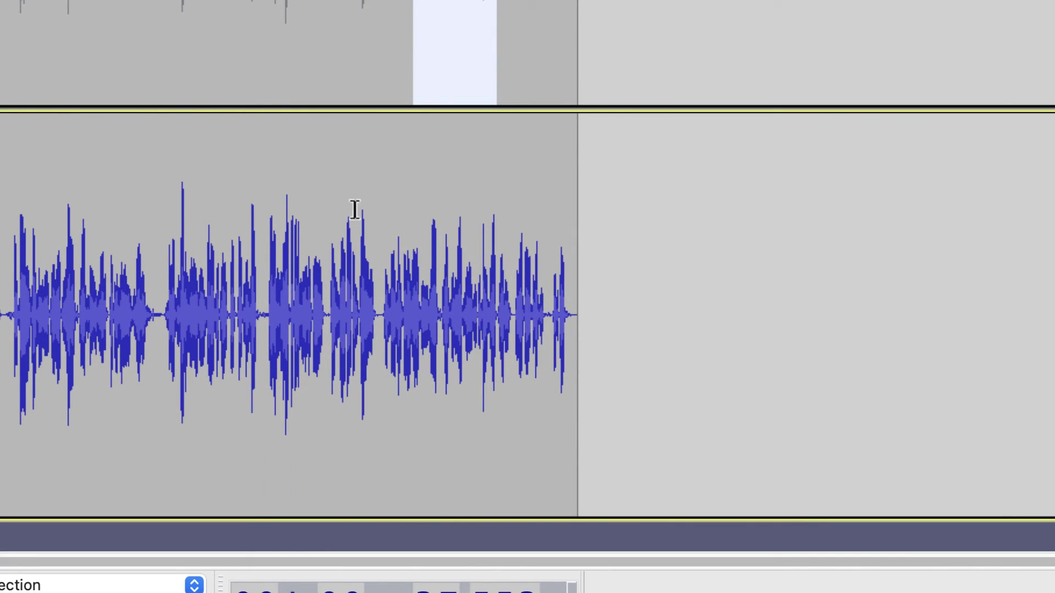
{"action": "left_click", "coordinate": [385, 227]}
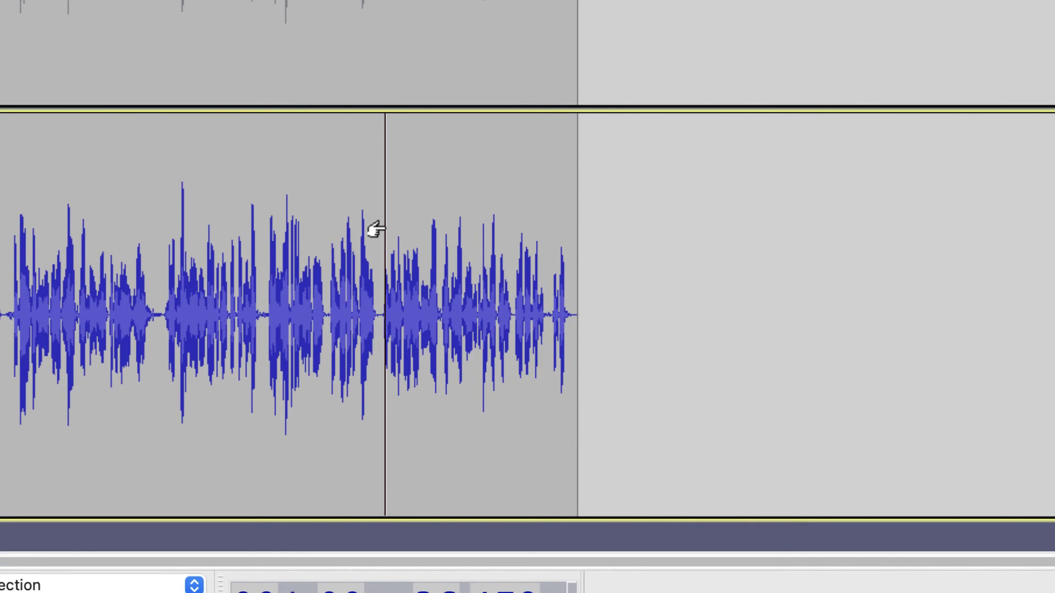
{"action": "key", "text": "space"}
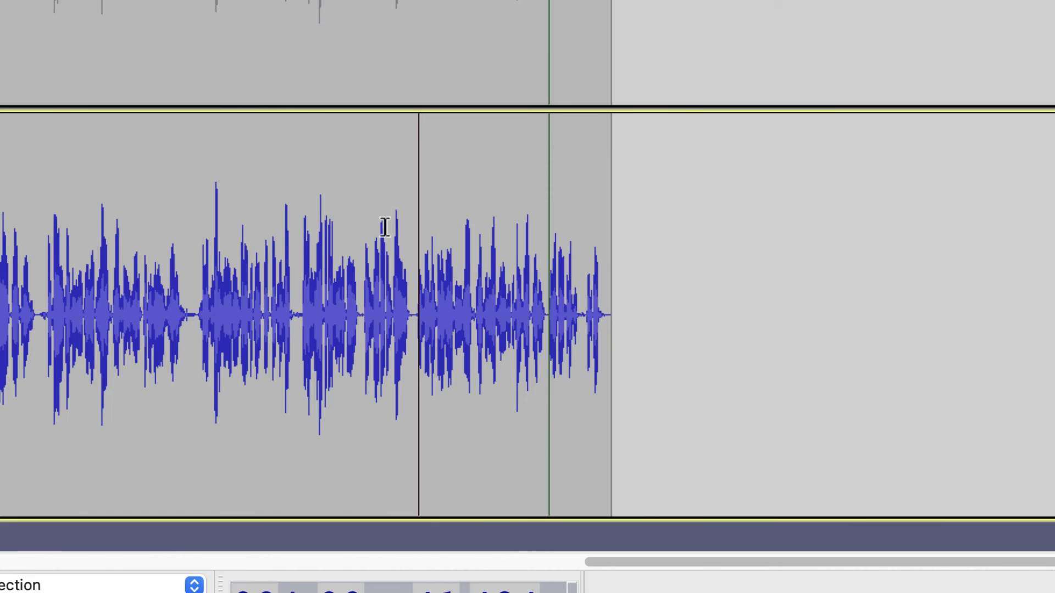
{"action": "key", "text": "space"}
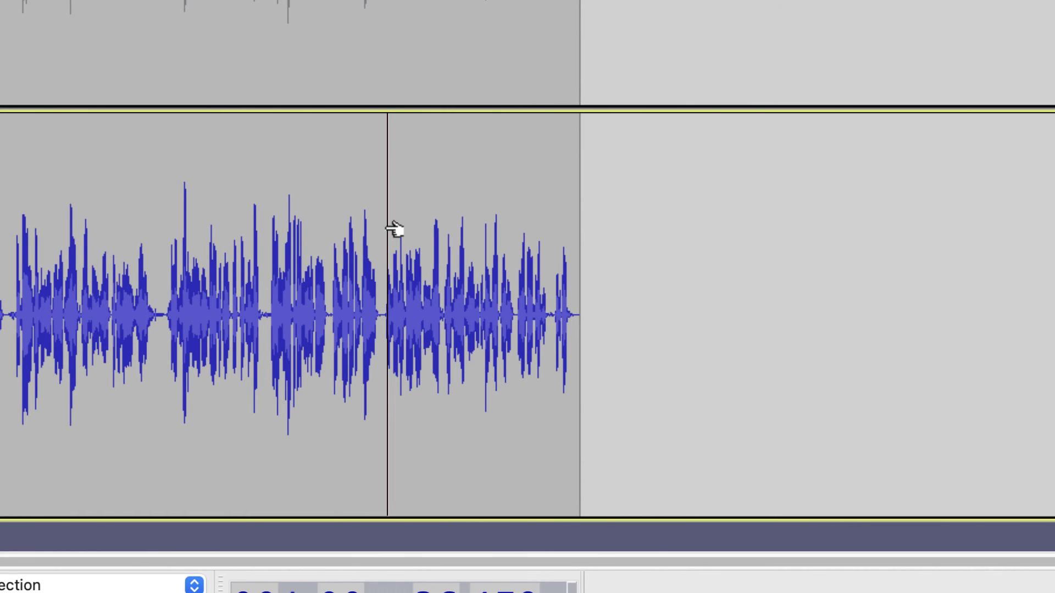